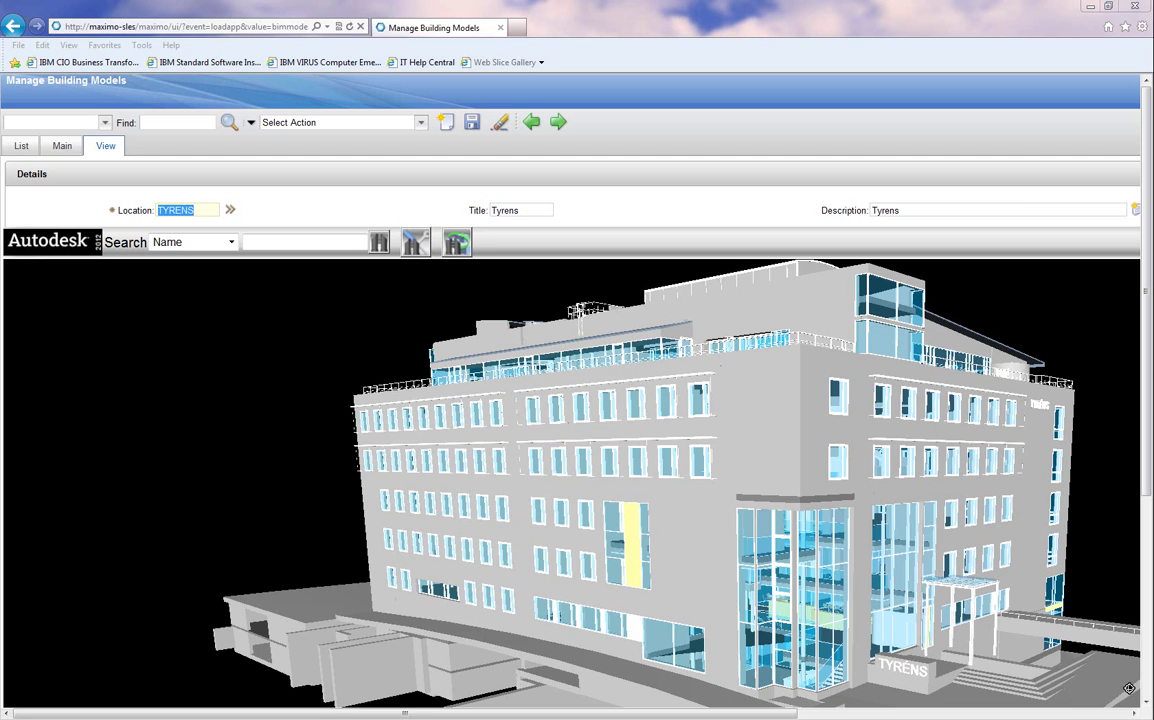
# Orbit the Tyrens building model and zoom in through the glass facade onto the atrium
pyautogui.moveTo(647, 555); pyautogui.dragTo(678, 606)
pyautogui.scroll(5, 678, 606)
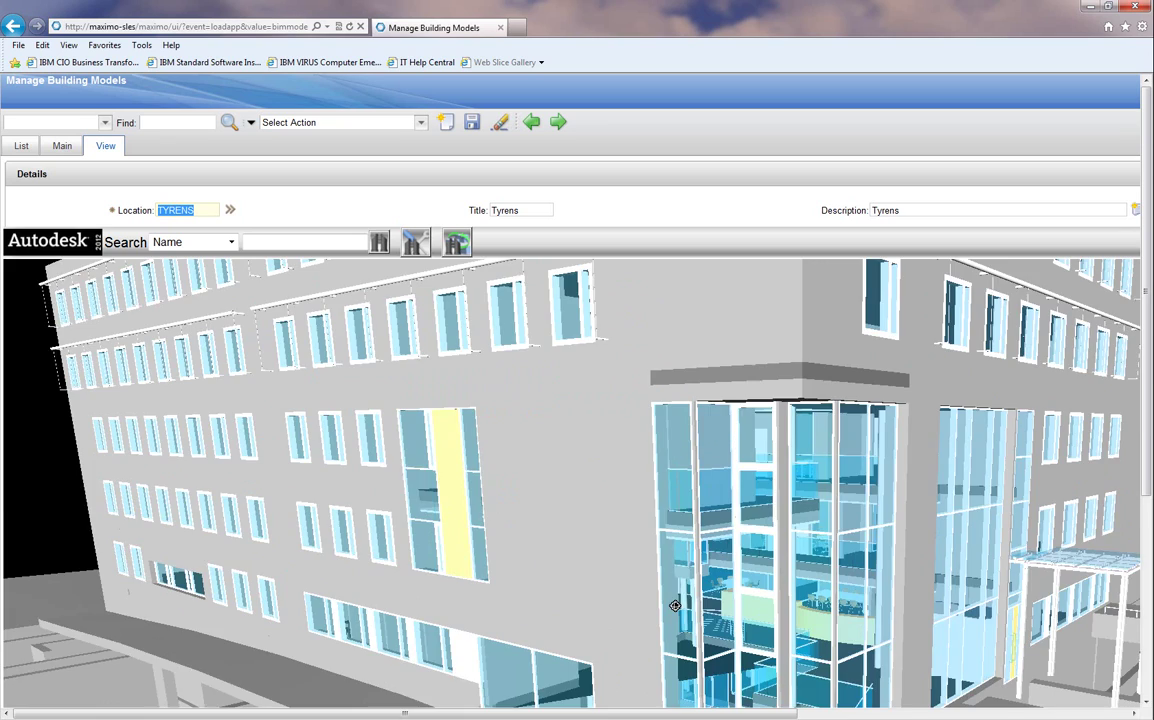
pyautogui.scroll(5, 675, 606)
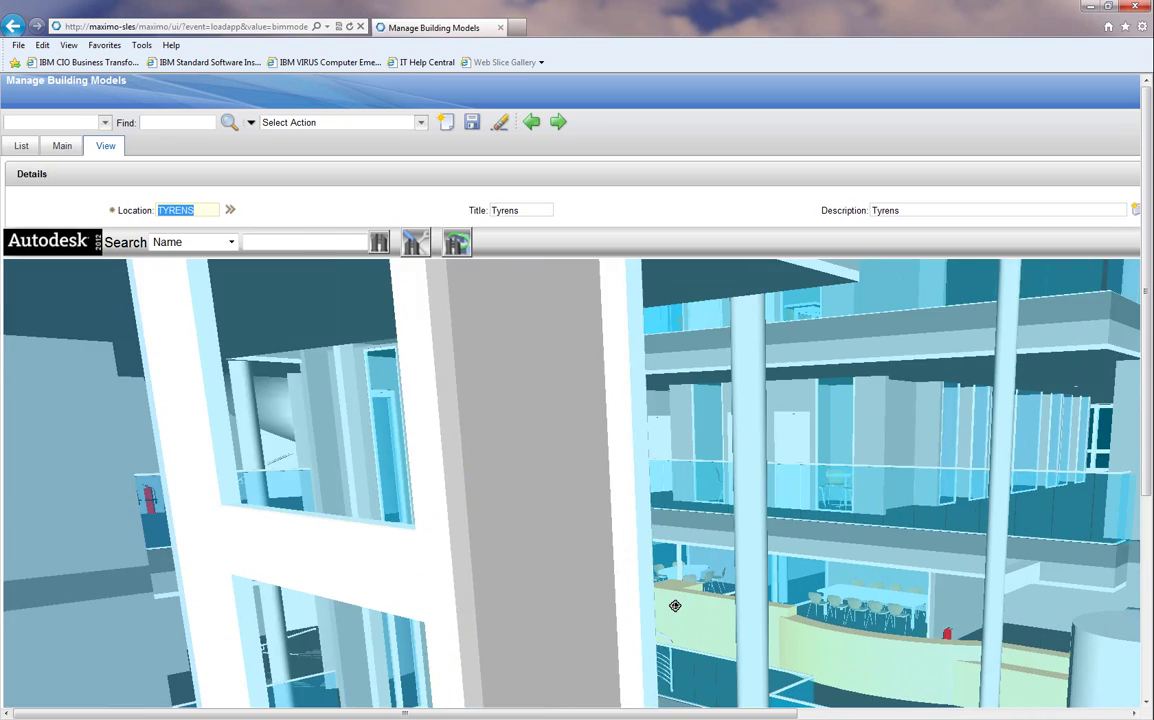
pyautogui.scroll(4, 675, 606)
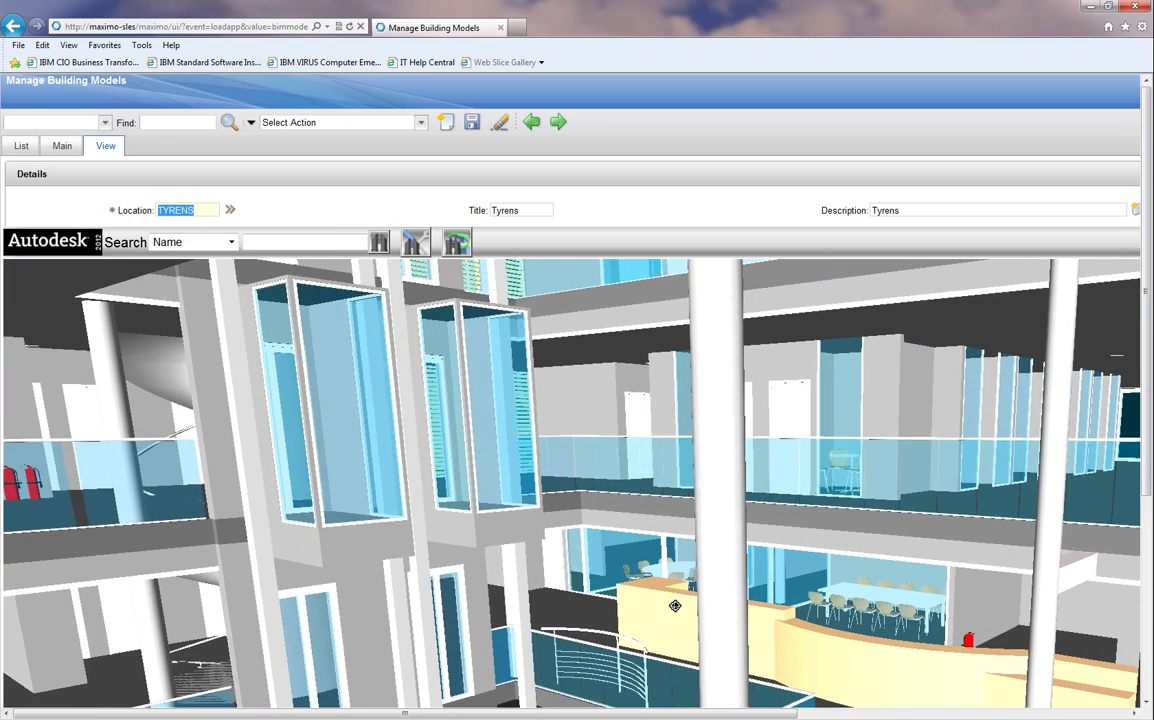
pyautogui.scroll(1, 675, 606)
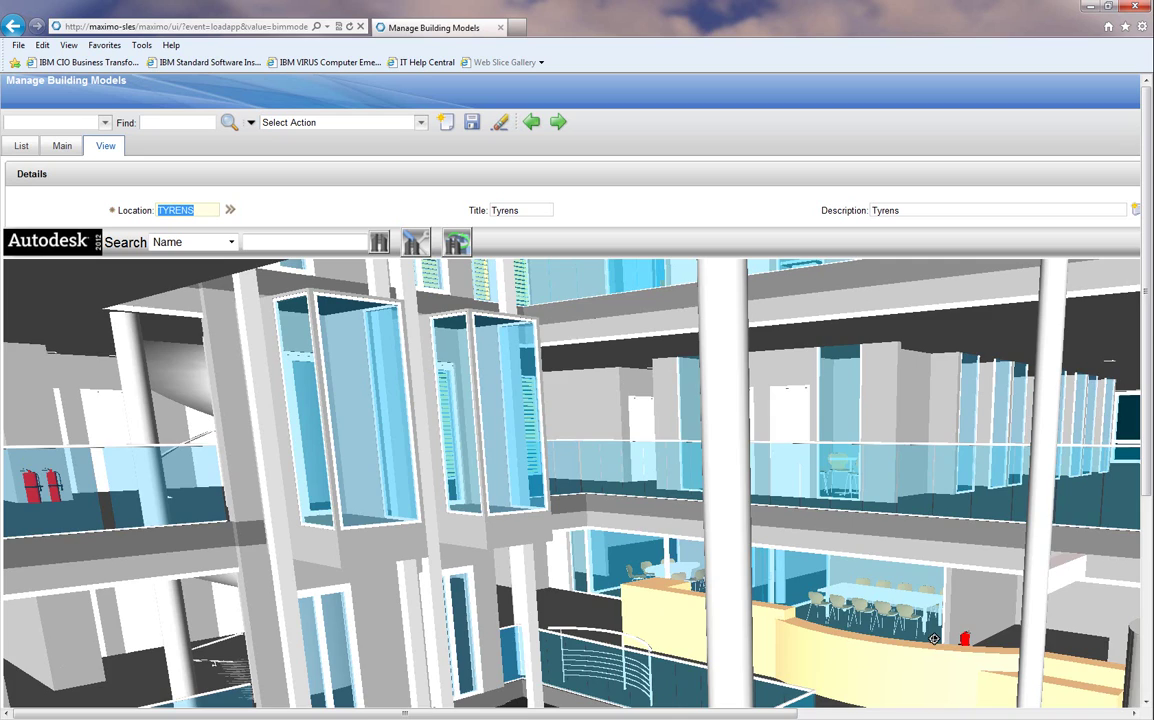
pyautogui.click(795, 461)
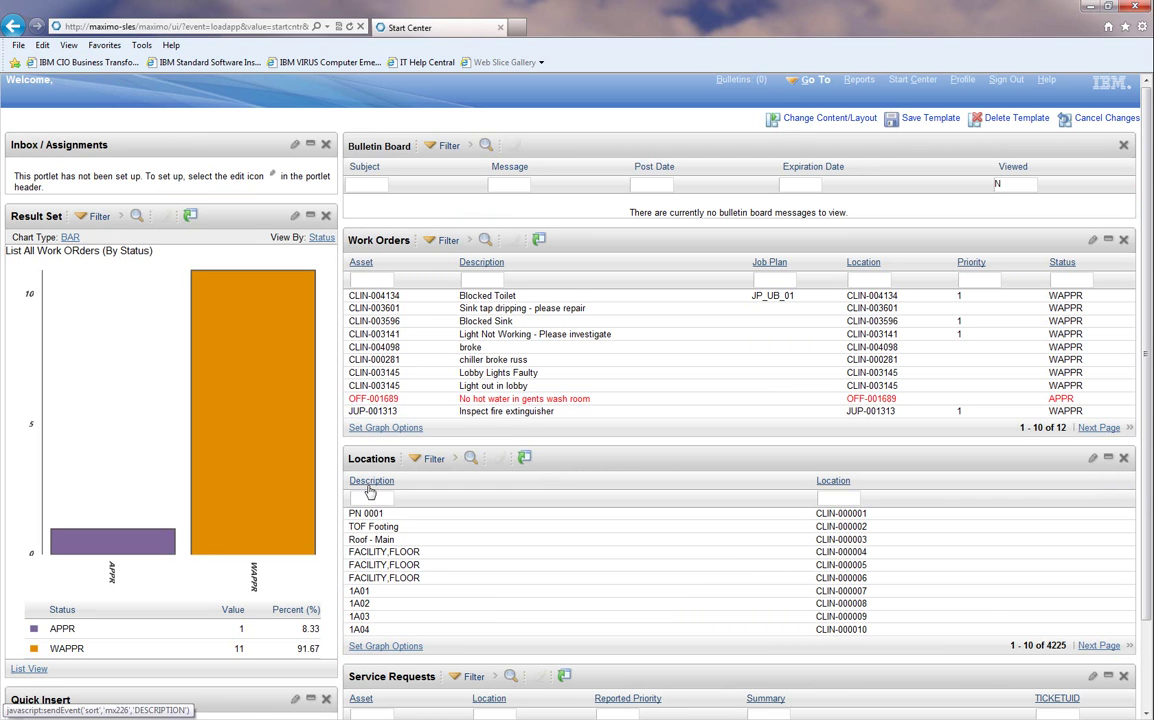
# Check the Start Center work-order chart: 11 WAPPR (91.67%) against 1 APPR (8.33%)
pyautogui.moveTo(234, 376)
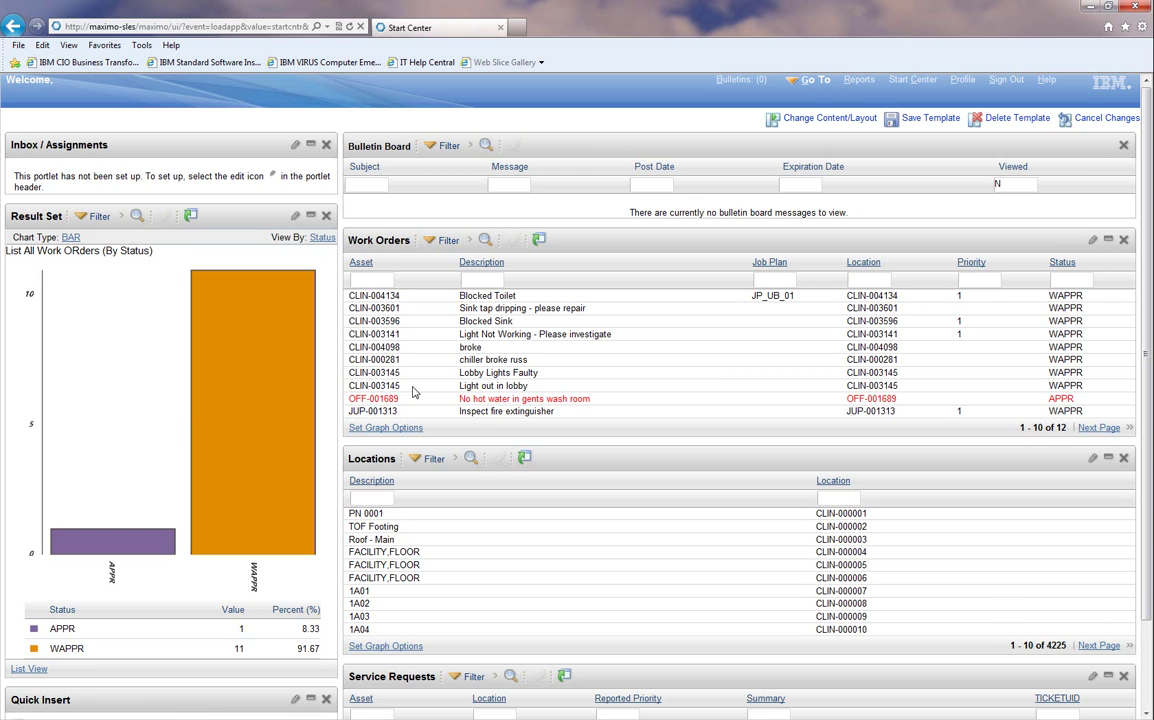
# Open the Locations application and filter locations by 'jup'
pyautogui.click(815, 80)
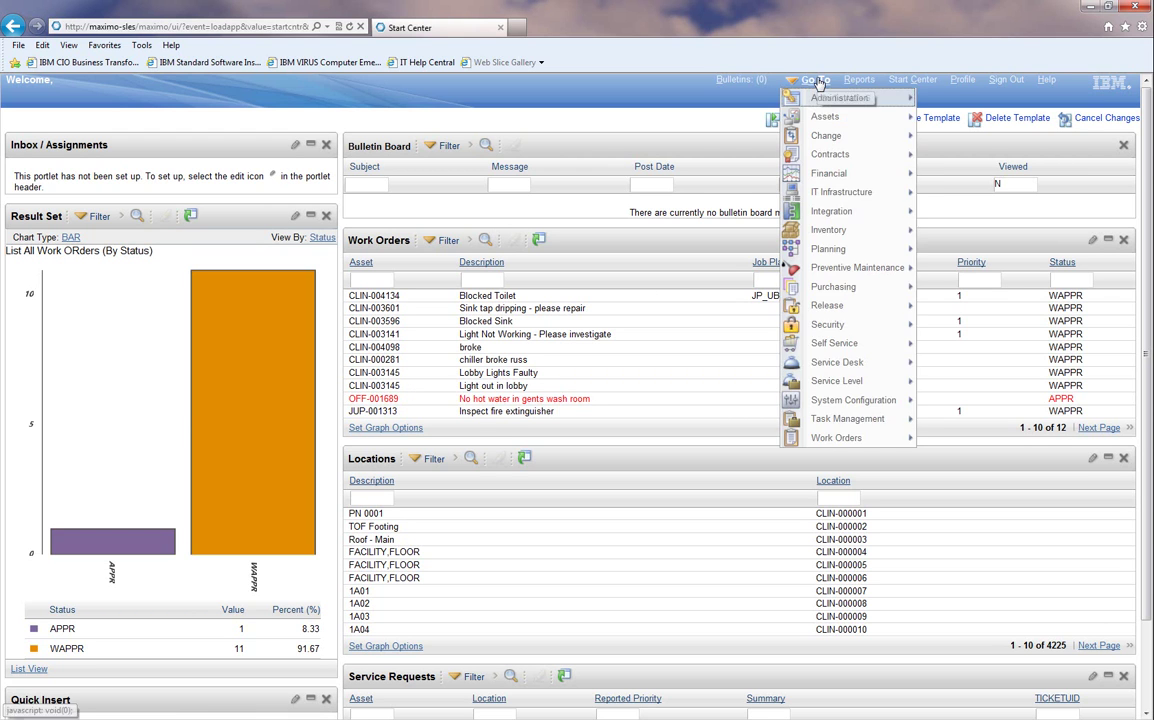
pyautogui.moveTo(830, 117)
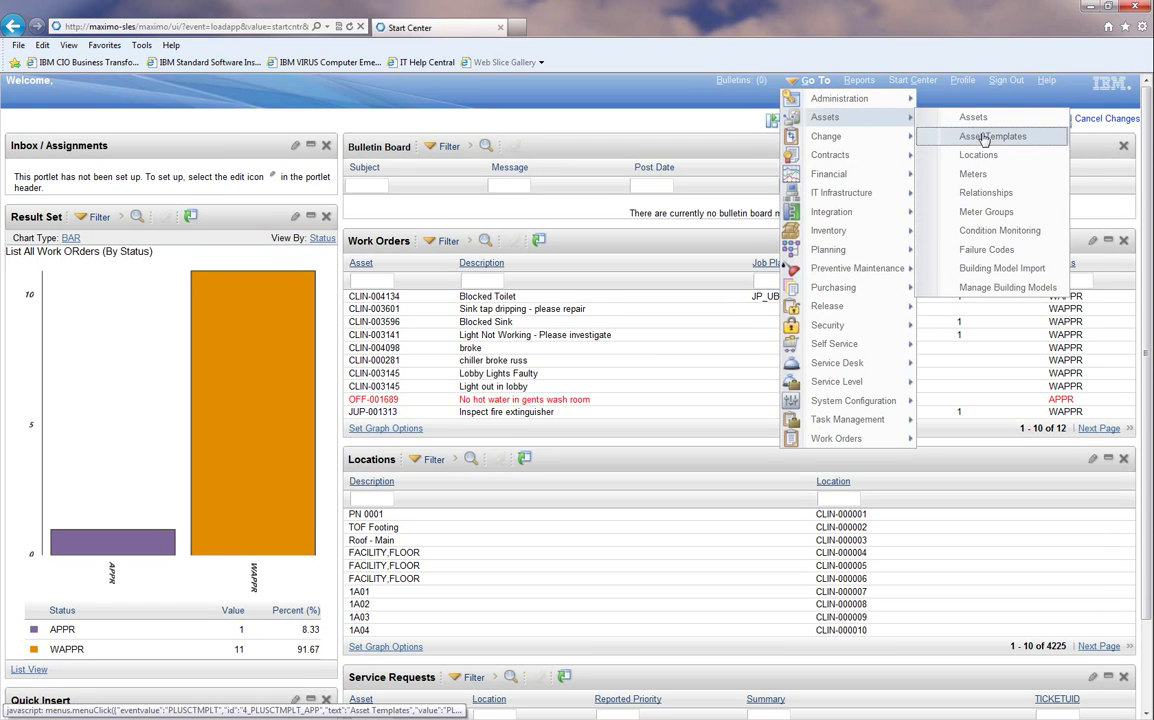
pyautogui.click(978, 155)
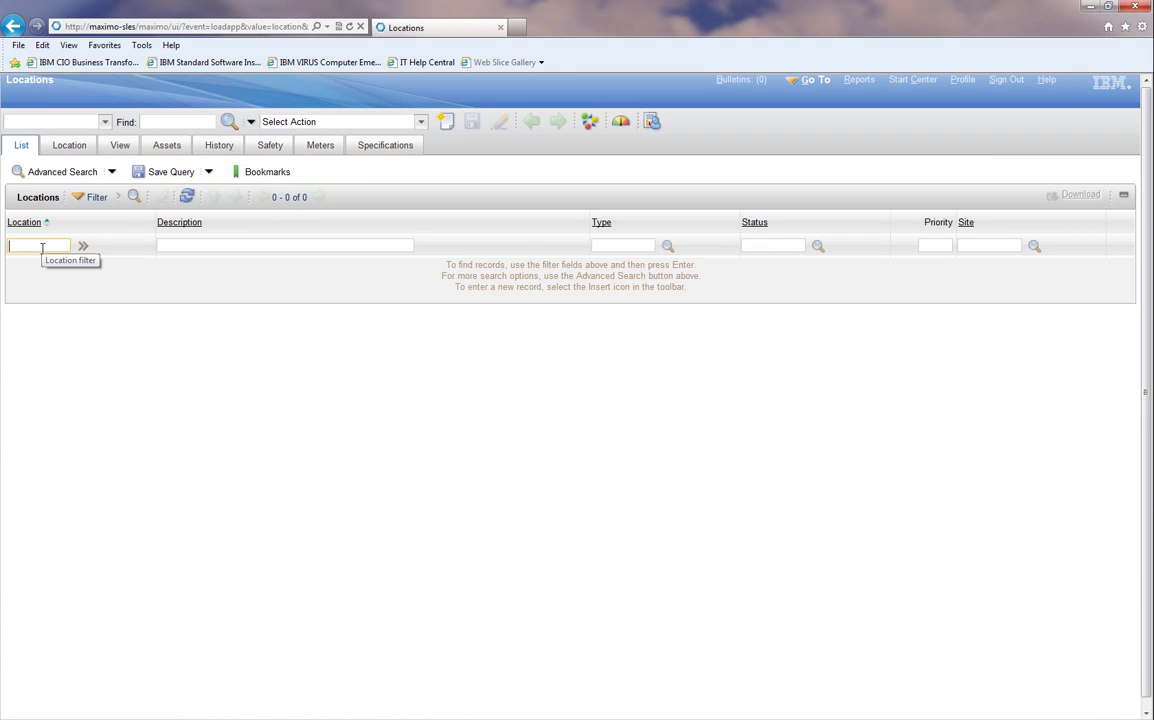
pyautogui.write('jup')
pyautogui.press('Return')
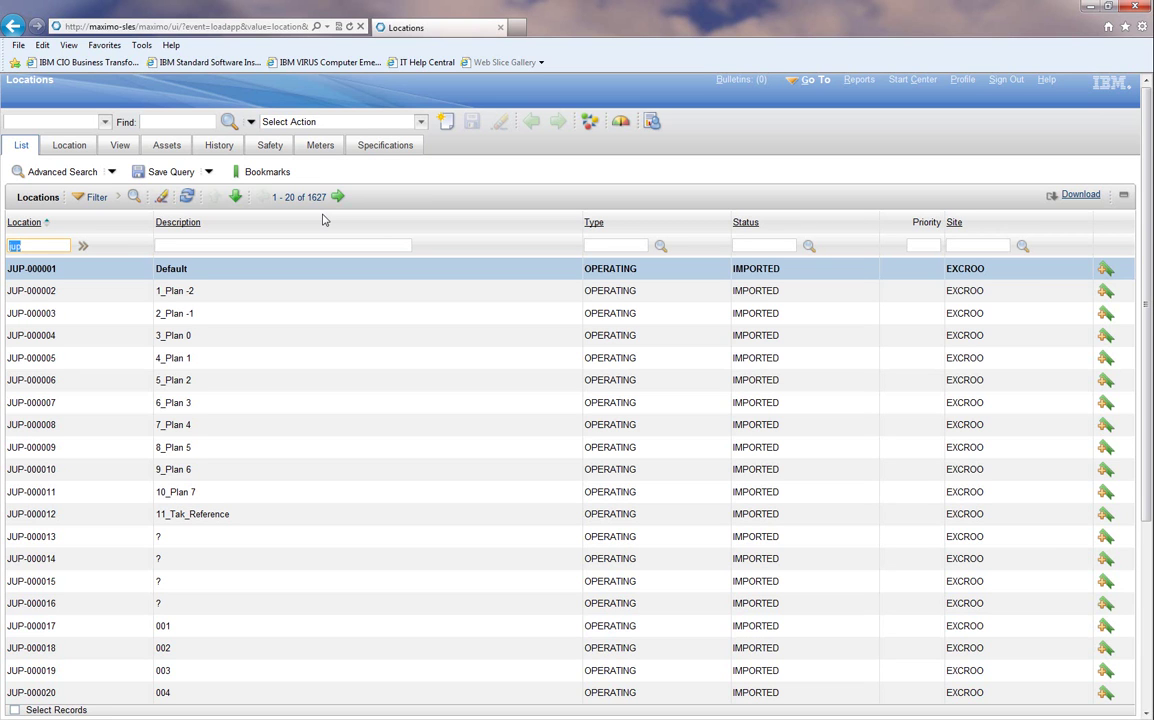
# Narrow the locations to description 'fire', listing JUP-001313 to JUP-001317
pyautogui.click(246, 244)
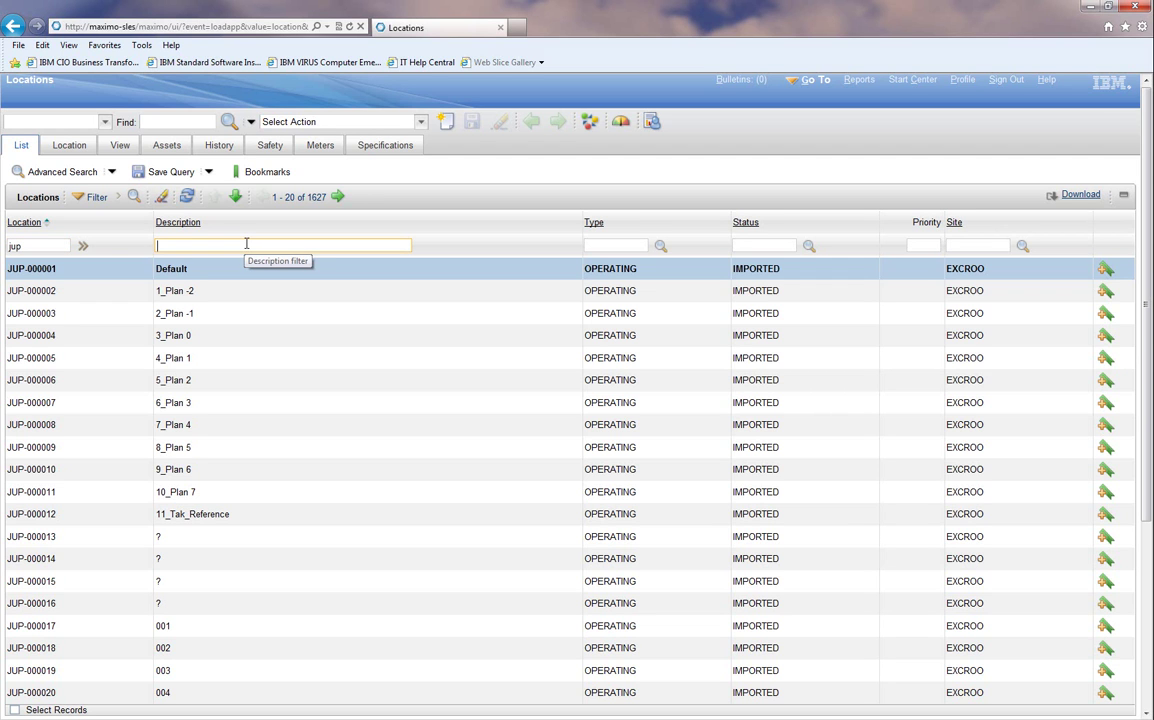
pyautogui.write('fire')
pyautogui.press('Return')
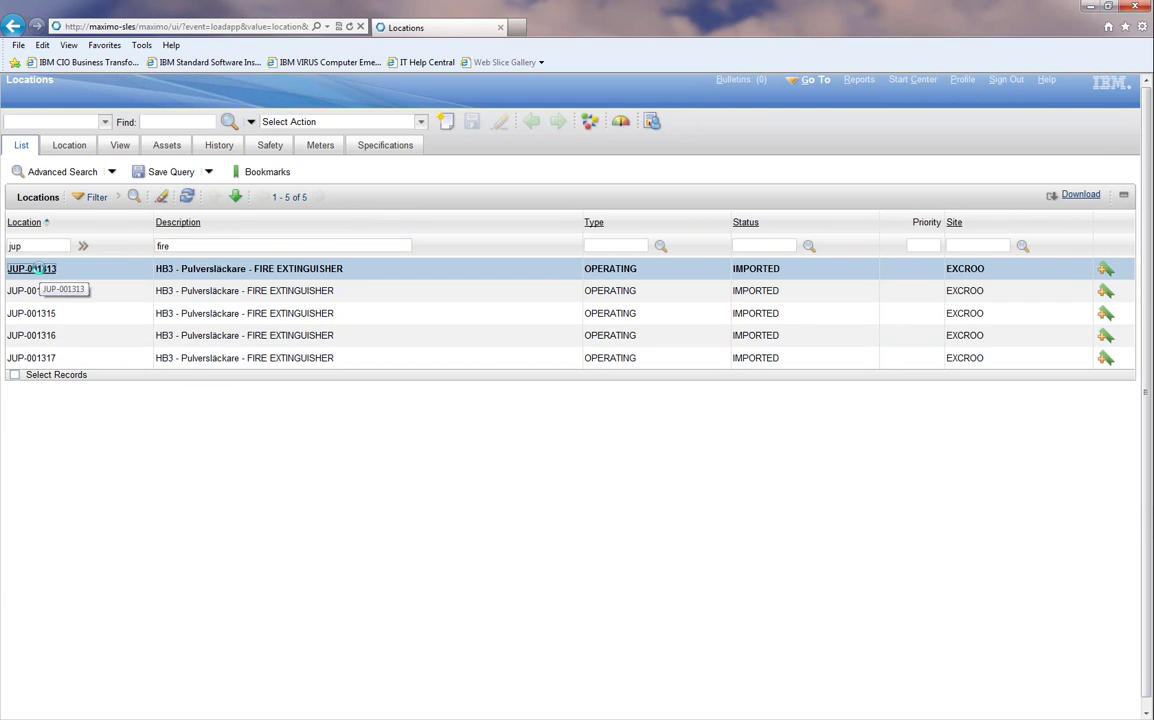
# Open location JUP-001313 and display its HB3 fire extinguisher in the 3D viewer
pyautogui.click(40, 270)
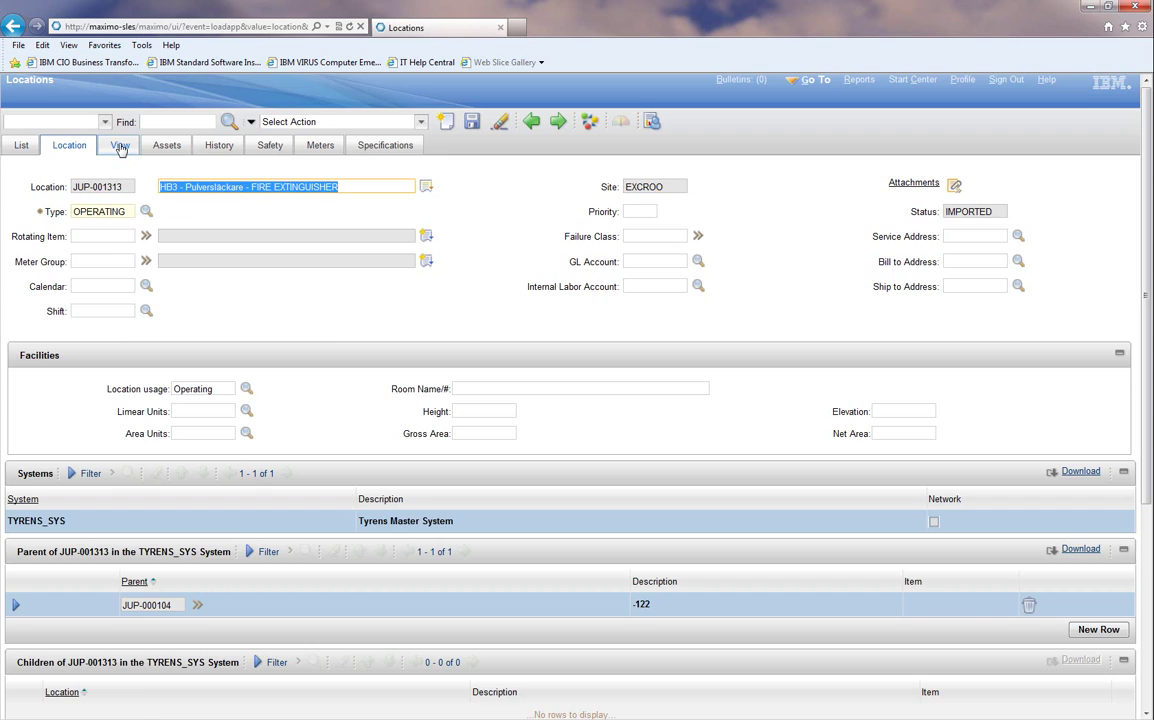
pyautogui.click(120, 147)
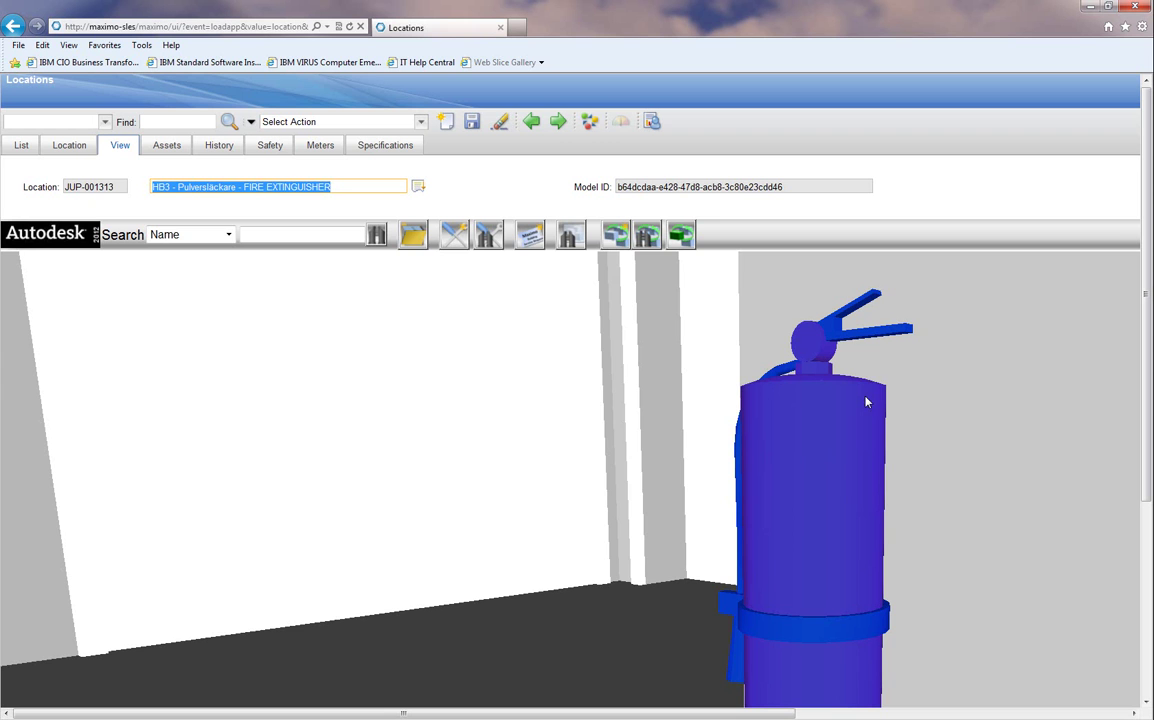
# Create a priority 1 work order 'Inspect Fire Extinguishers Please' for location JUP-001313
pyautogui.click(453, 236)
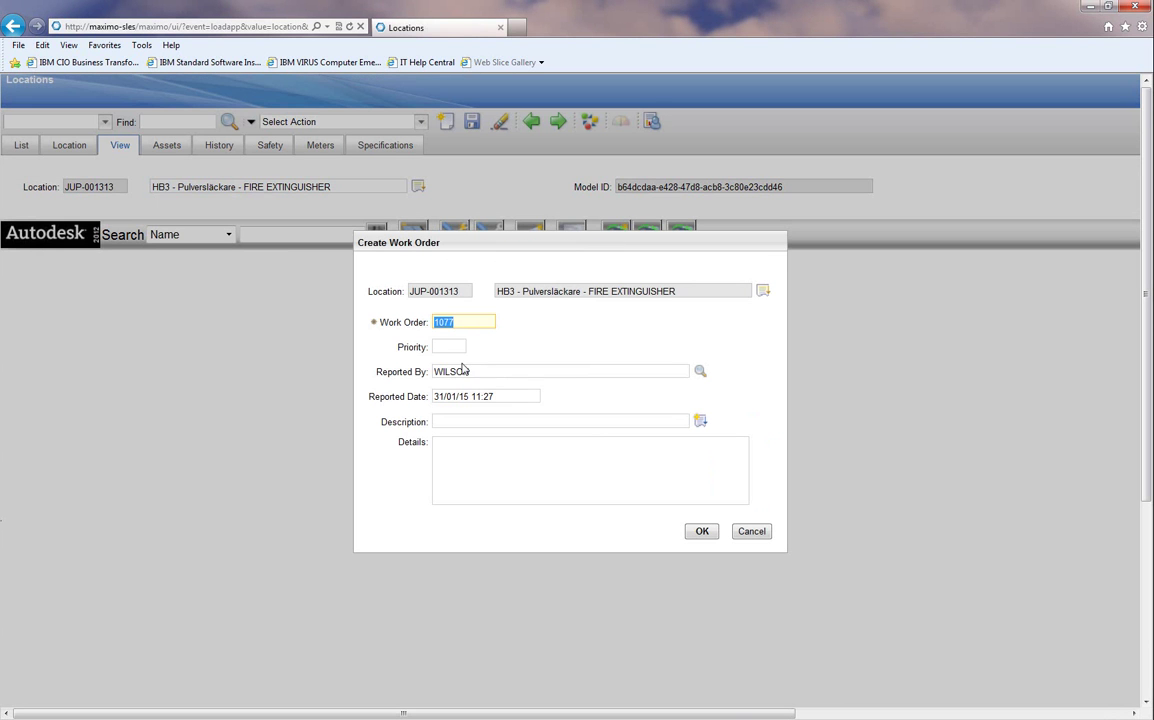
pyautogui.click(450, 347)
pyautogui.write('1')
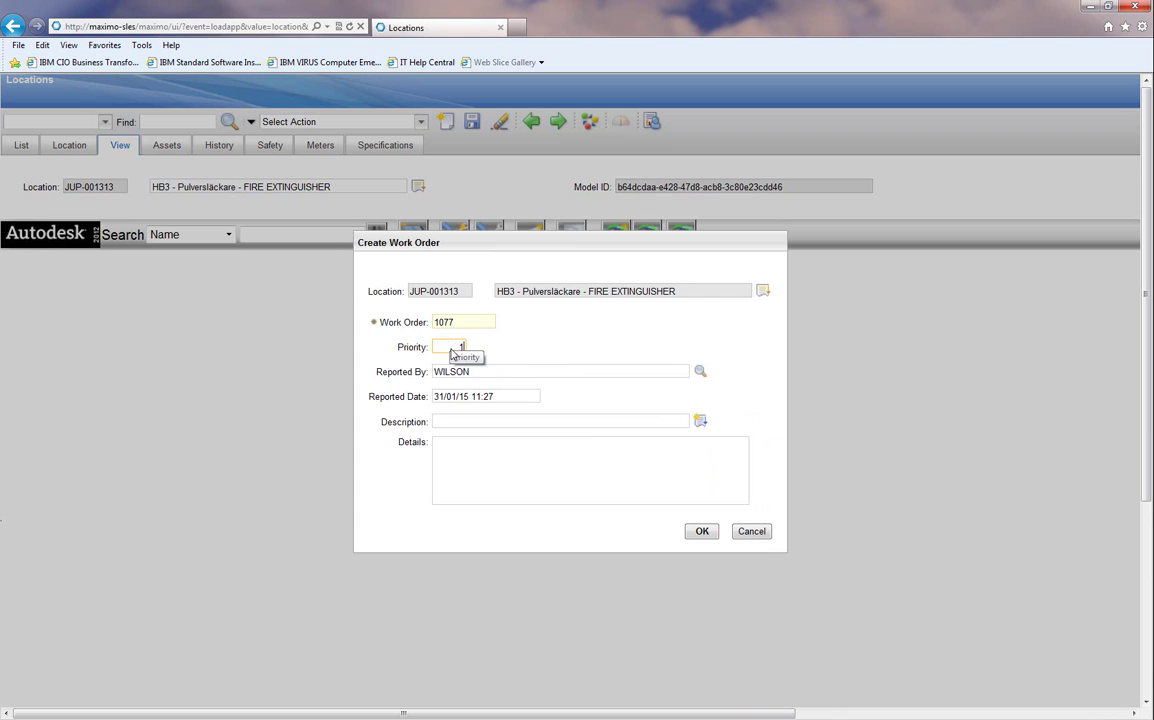
pyautogui.click(459, 421)
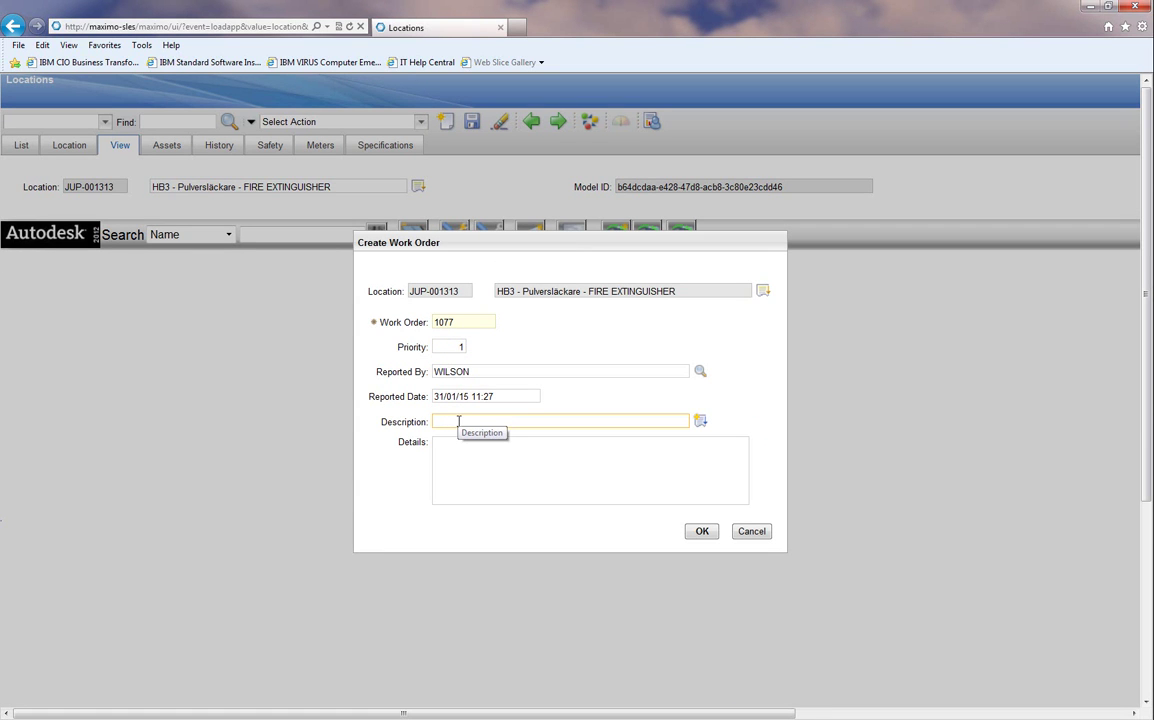
pyautogui.write('Inspec')
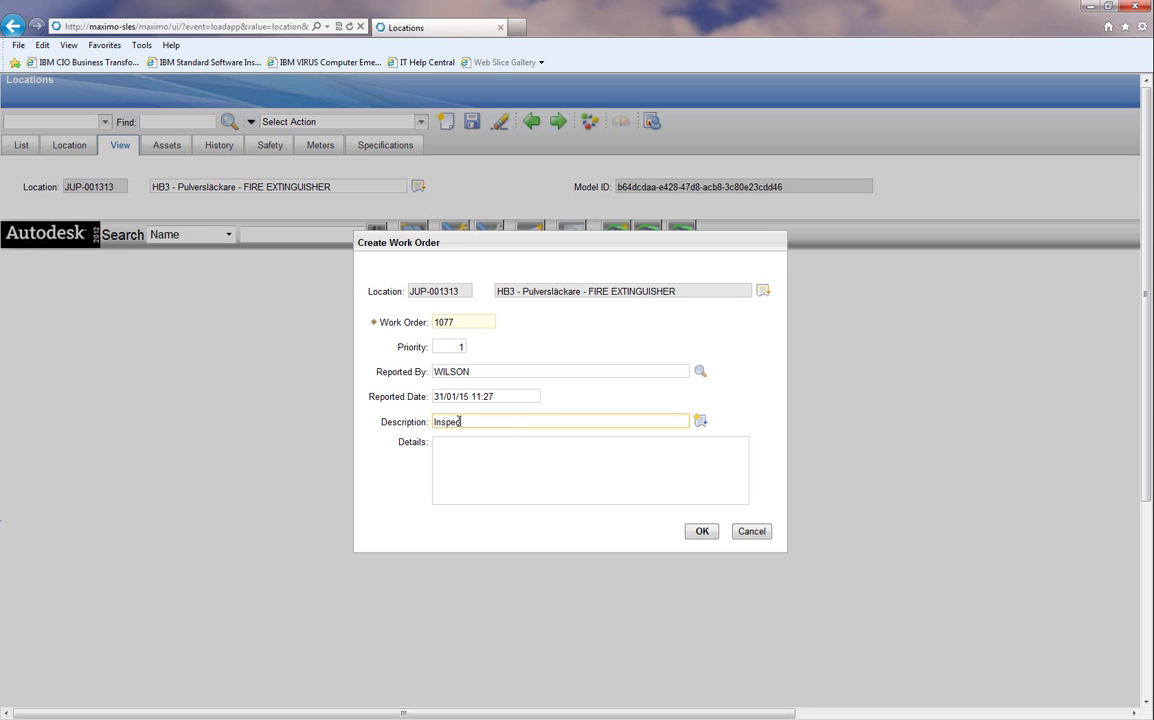
pyautogui.write('t Fire Extinguishers Please')
pyautogui.click(707, 537)
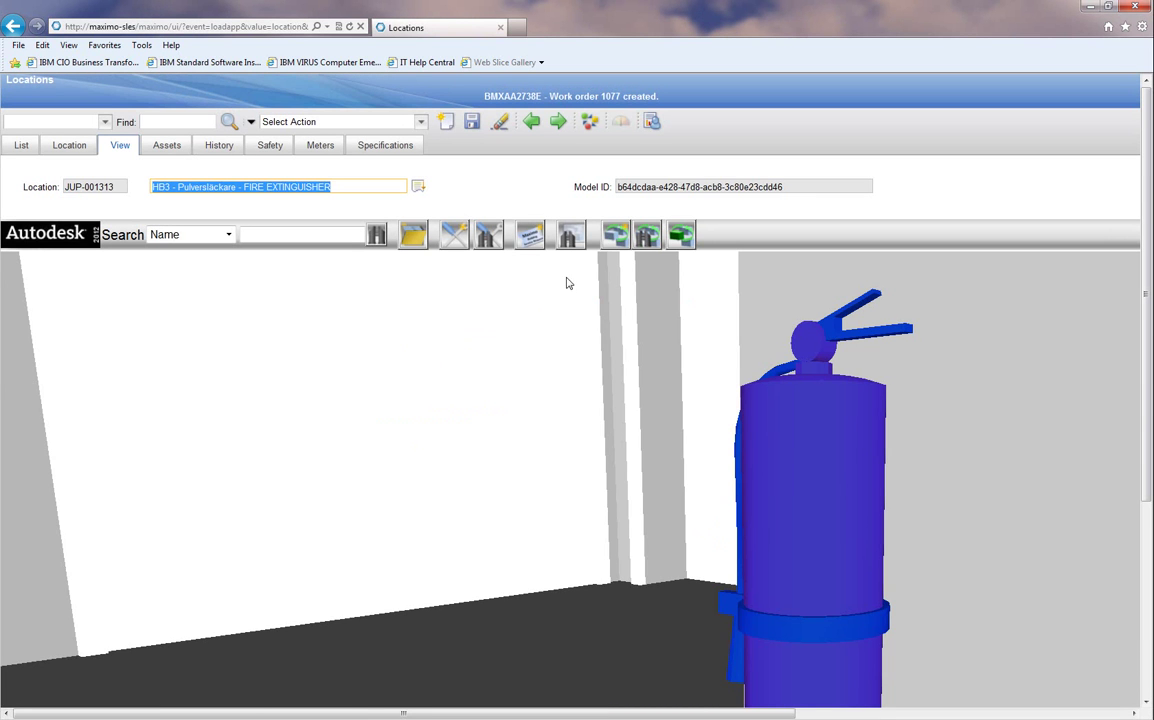
# Save the location, then open work order 1077 from the Start Center's Work Orders list
pyautogui.click(472, 122)
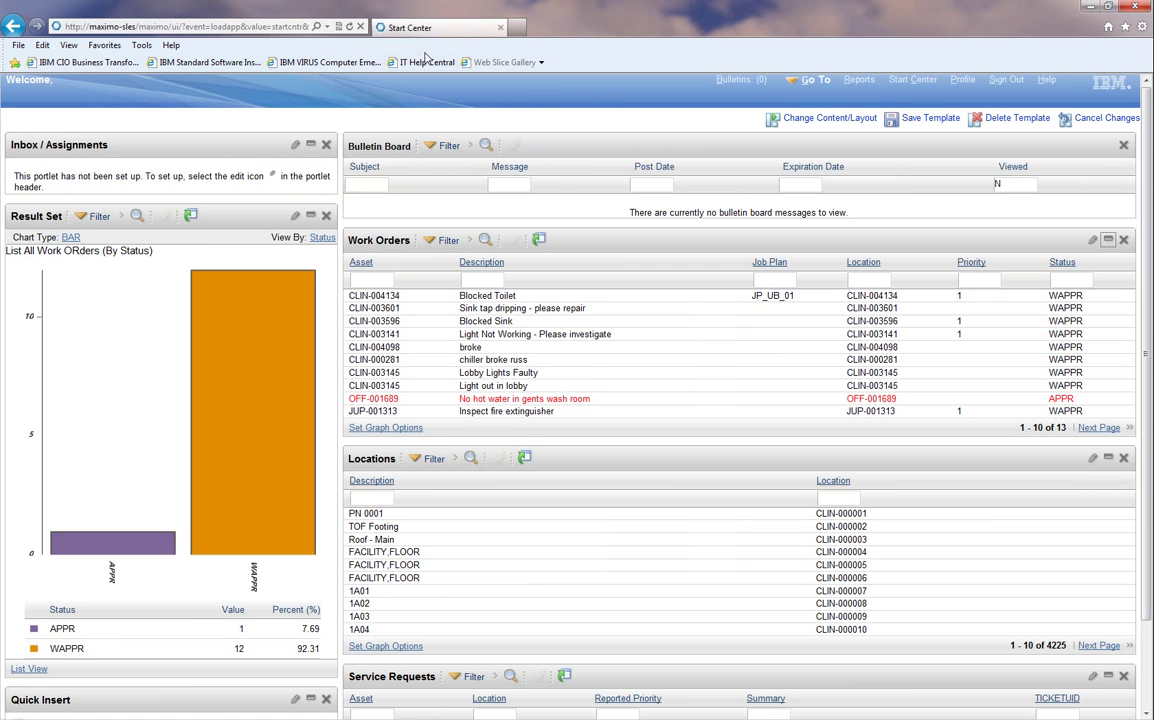
pyautogui.click(1099, 428)
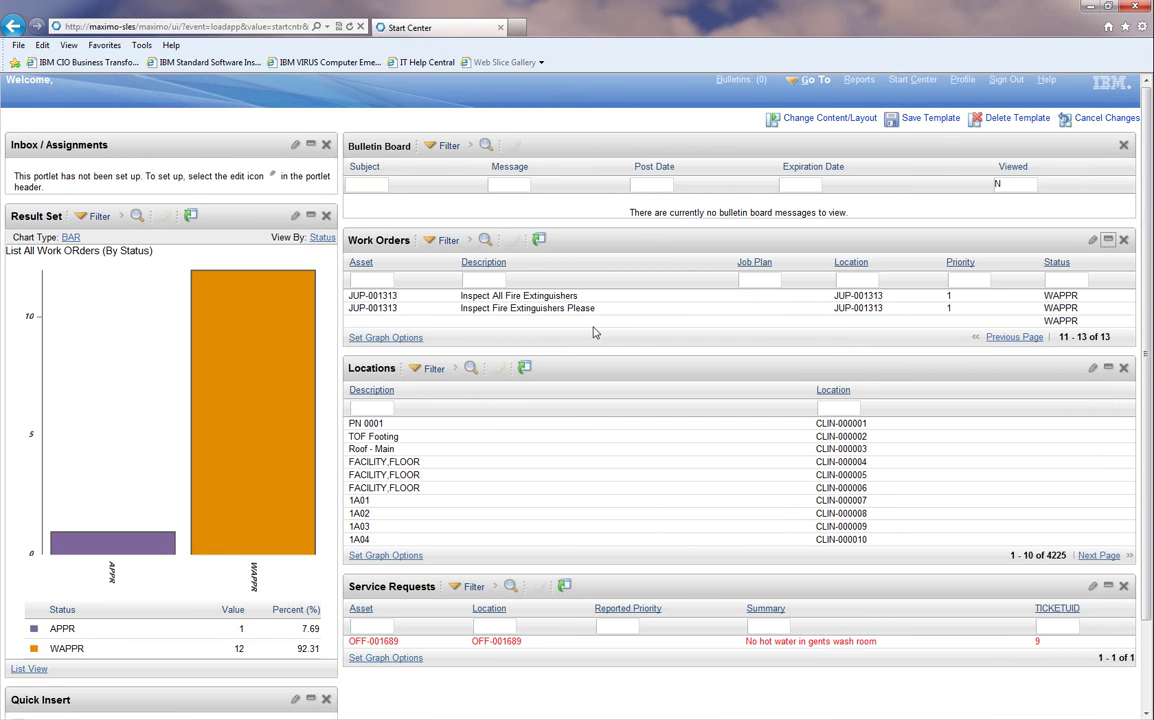
pyautogui.click(381, 311)
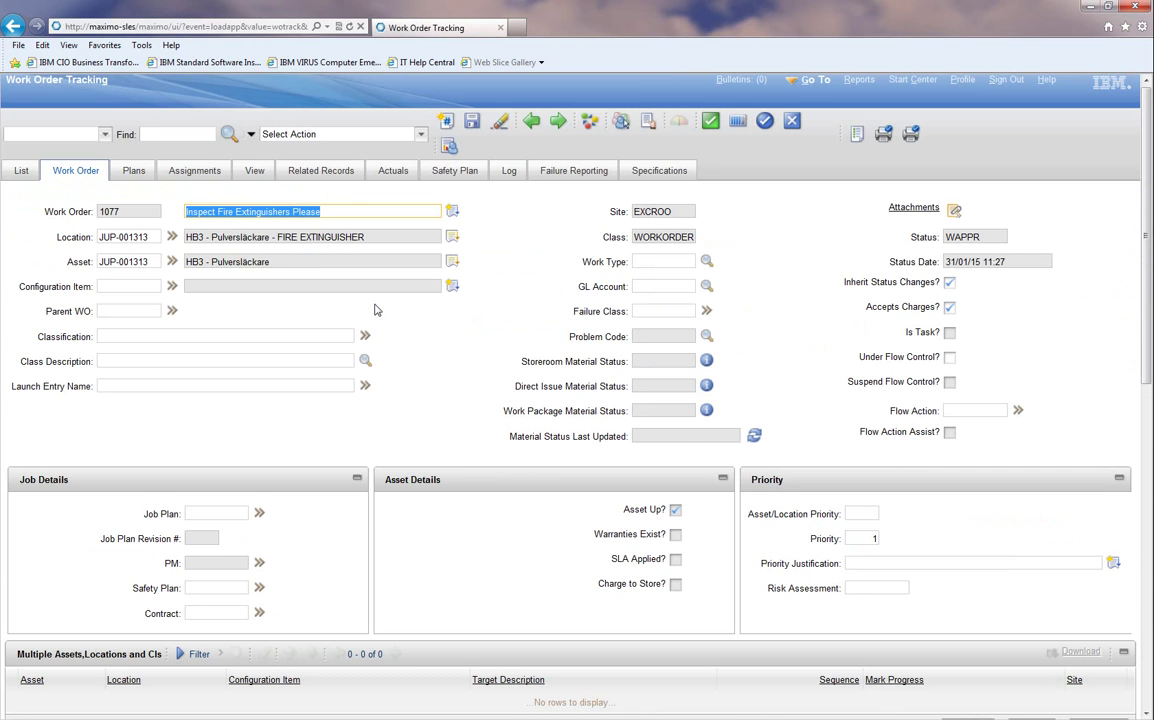
# Attach job plan RM-TY-01, 'Inspect fire extinguisher', to work order 1077
pyautogui.click(262, 512)
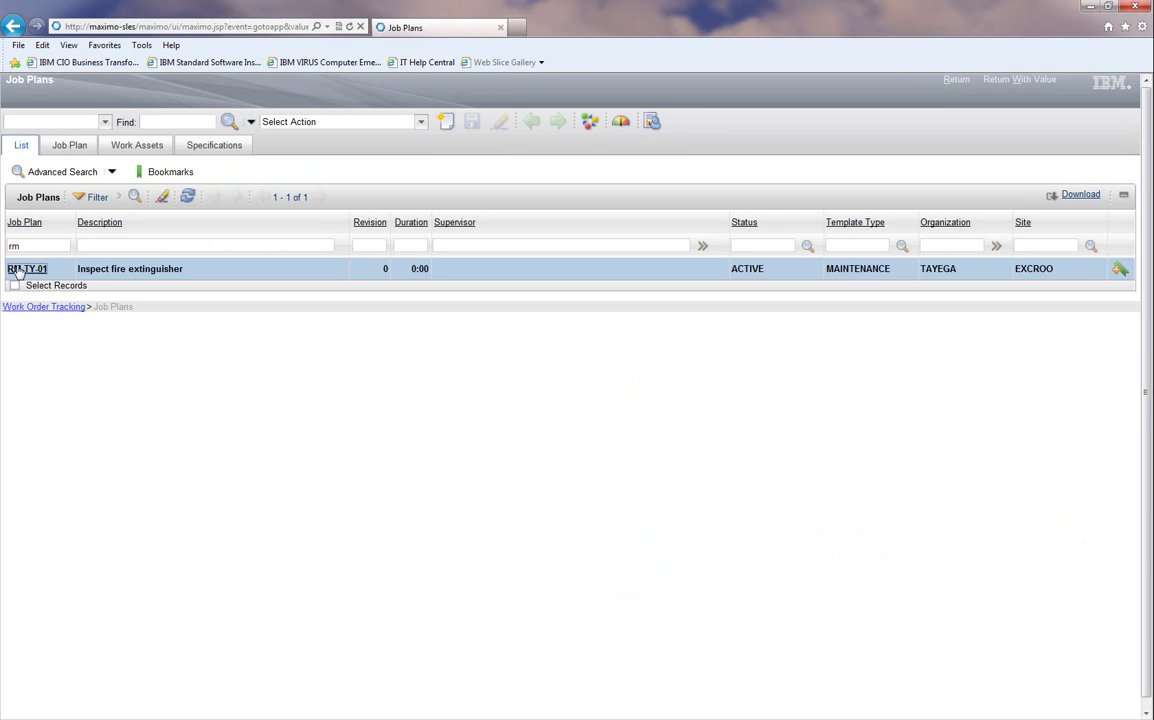
pyautogui.click(27, 269)
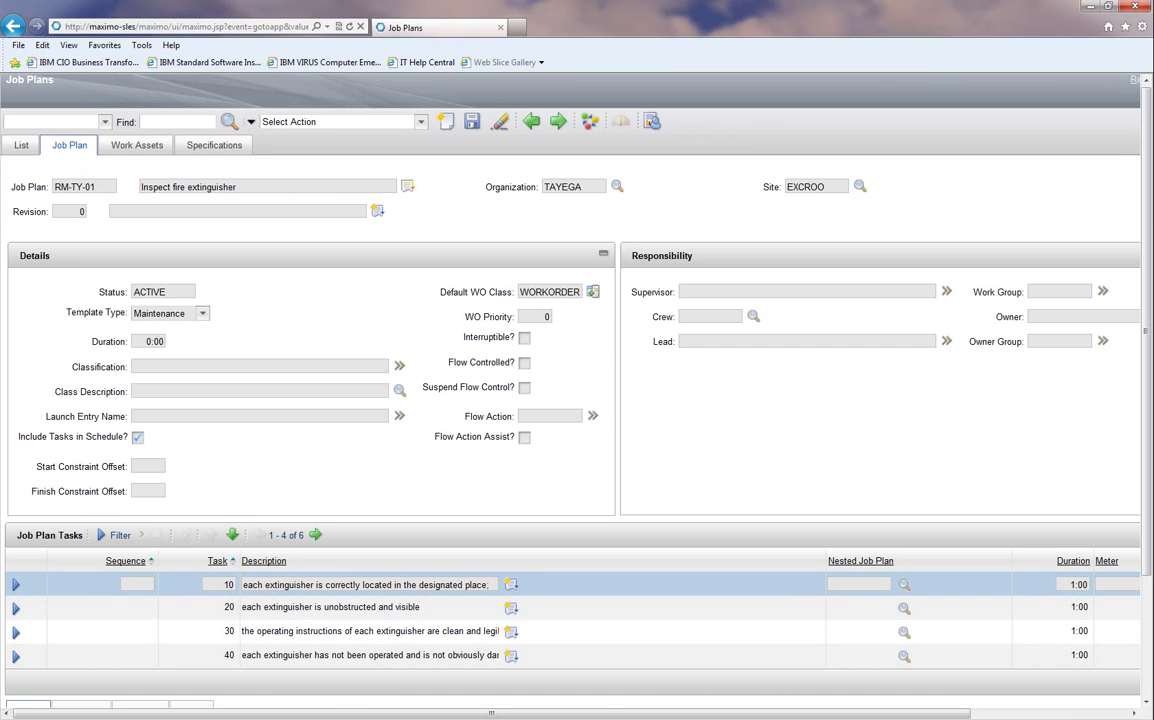
pyautogui.moveTo(597, 712); pyautogui.dragTo(767, 712)
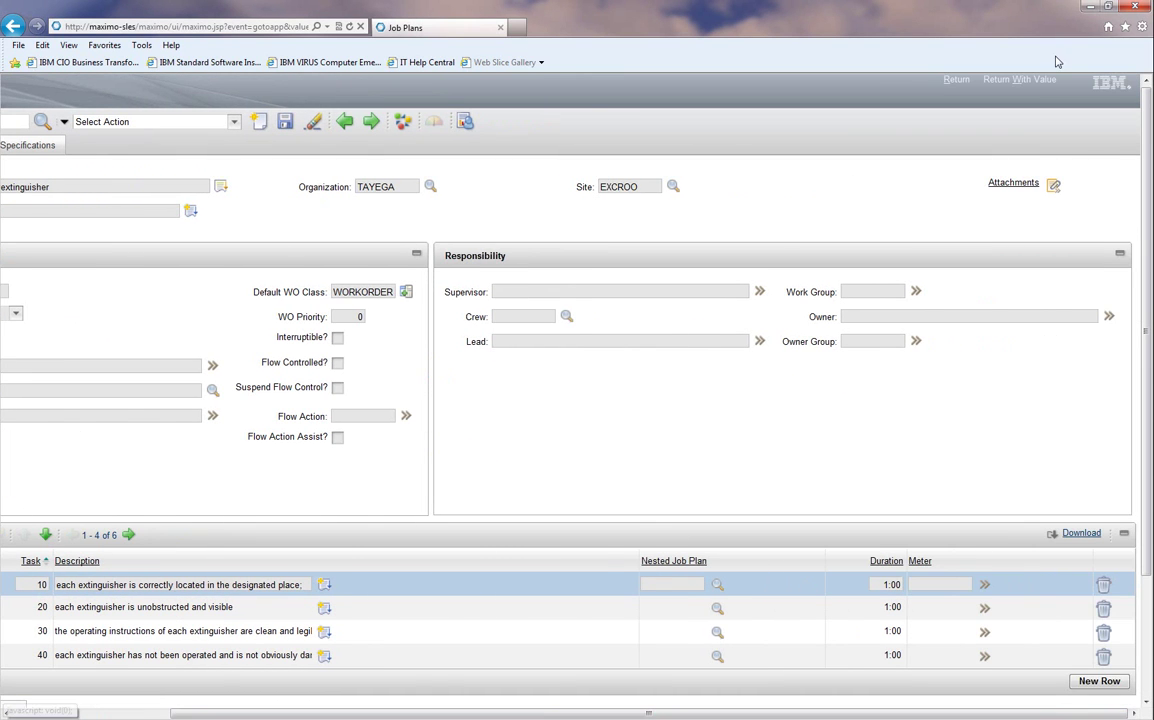
pyautogui.click(1033, 82)
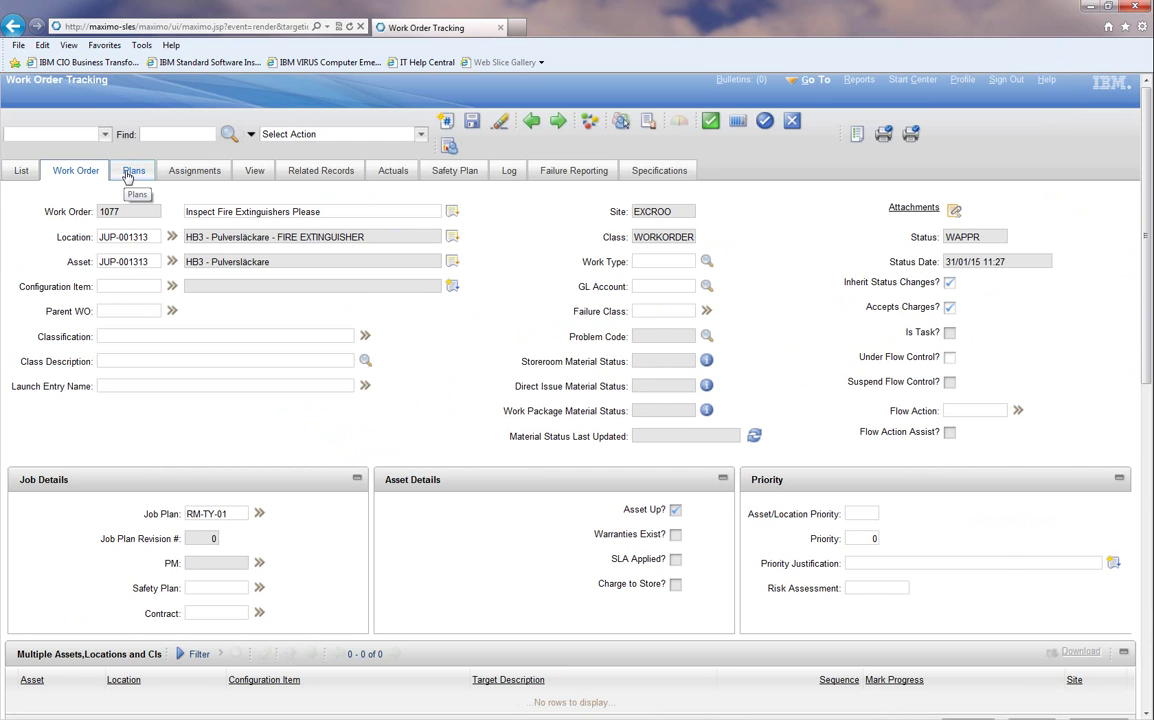
# Review the six inspection tasks, then show work order 1077's extinguisher in the 3D viewer
pyautogui.click(131, 171)
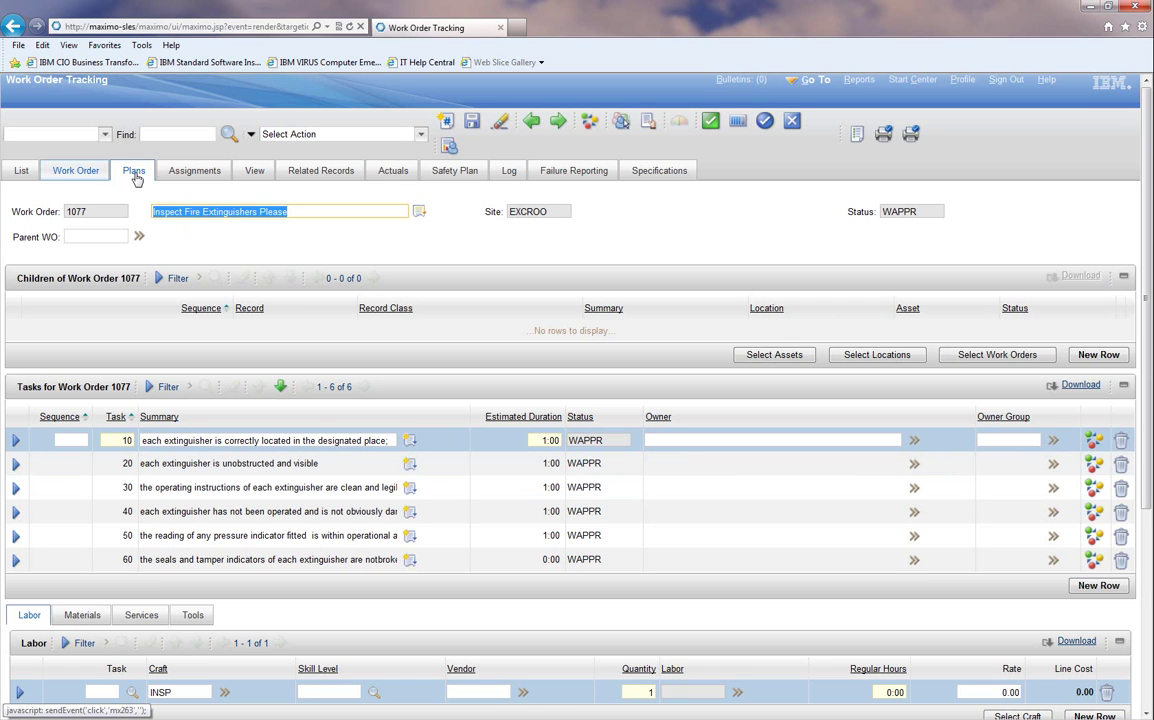
pyautogui.click(256, 171)
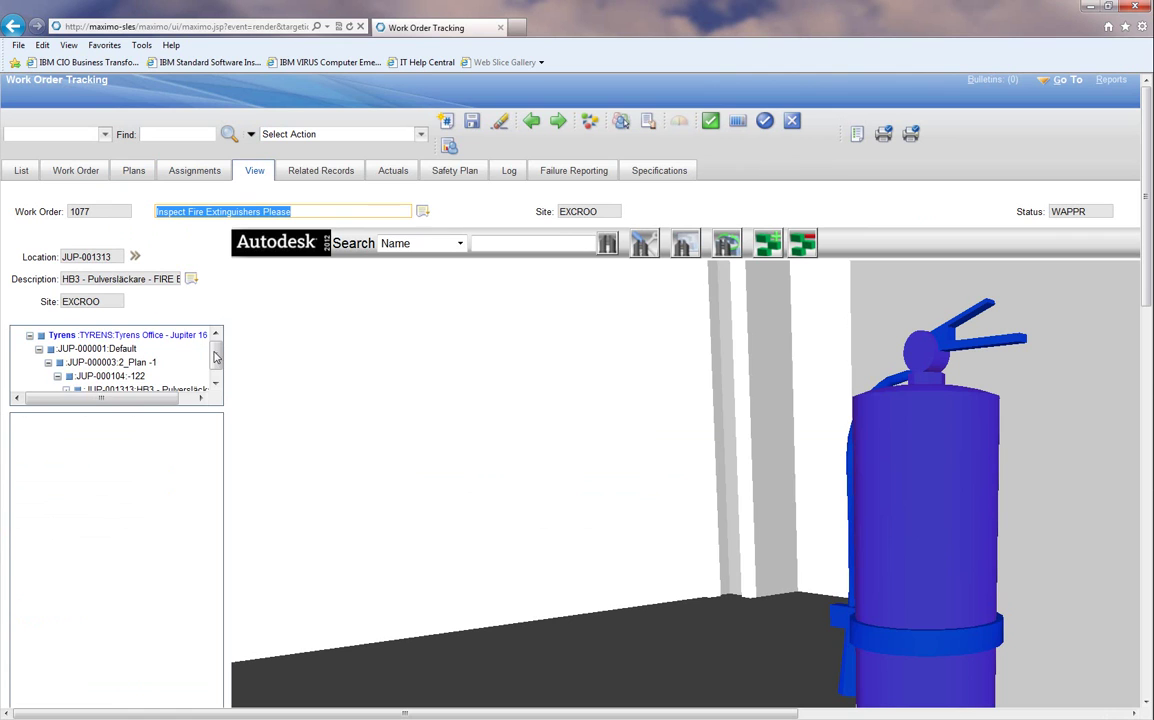
pyautogui.click(216, 381)
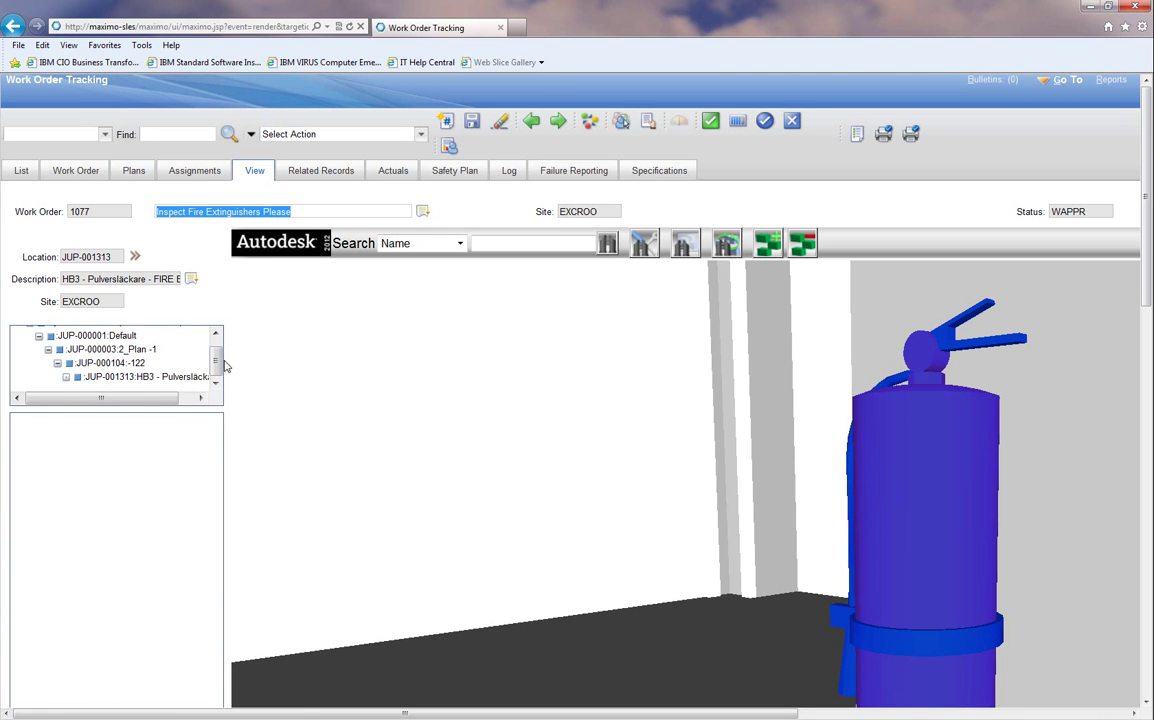
pyautogui.moveTo(219, 368); pyautogui.dragTo(213, 349)
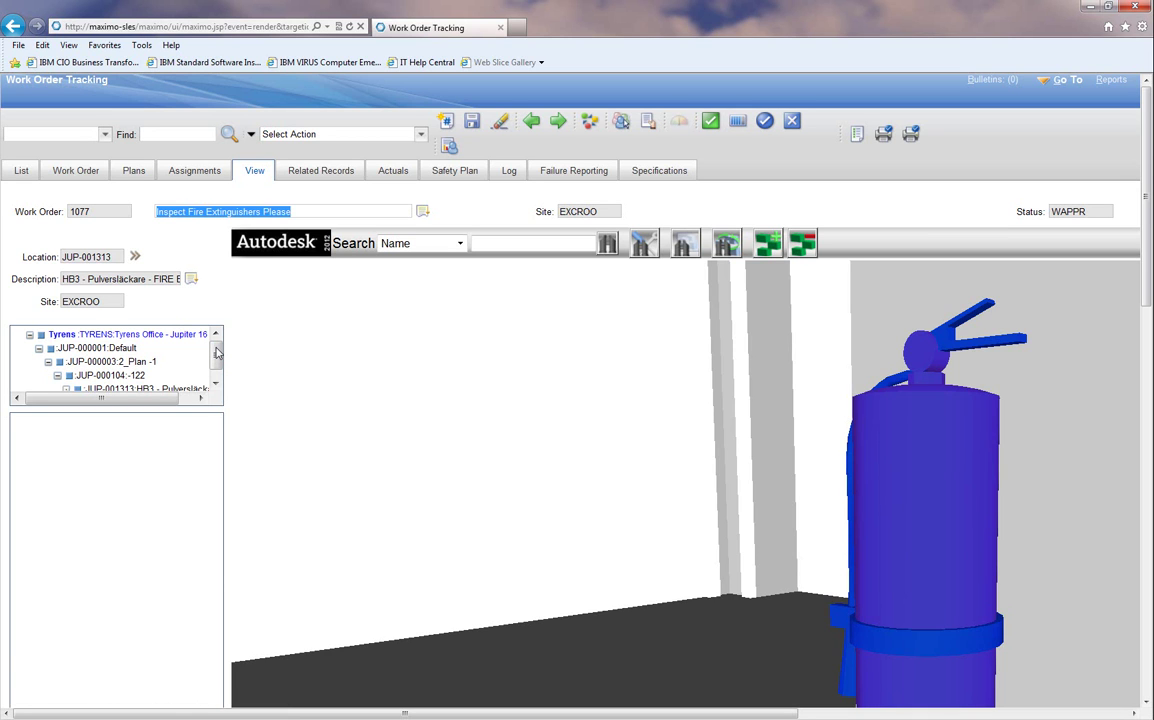
pyautogui.moveTo(216, 352)
pyautogui.mouseDown()
pyautogui.moveTo(213, 376)
pyautogui.moveTo(219, 344)
pyautogui.mouseUp()
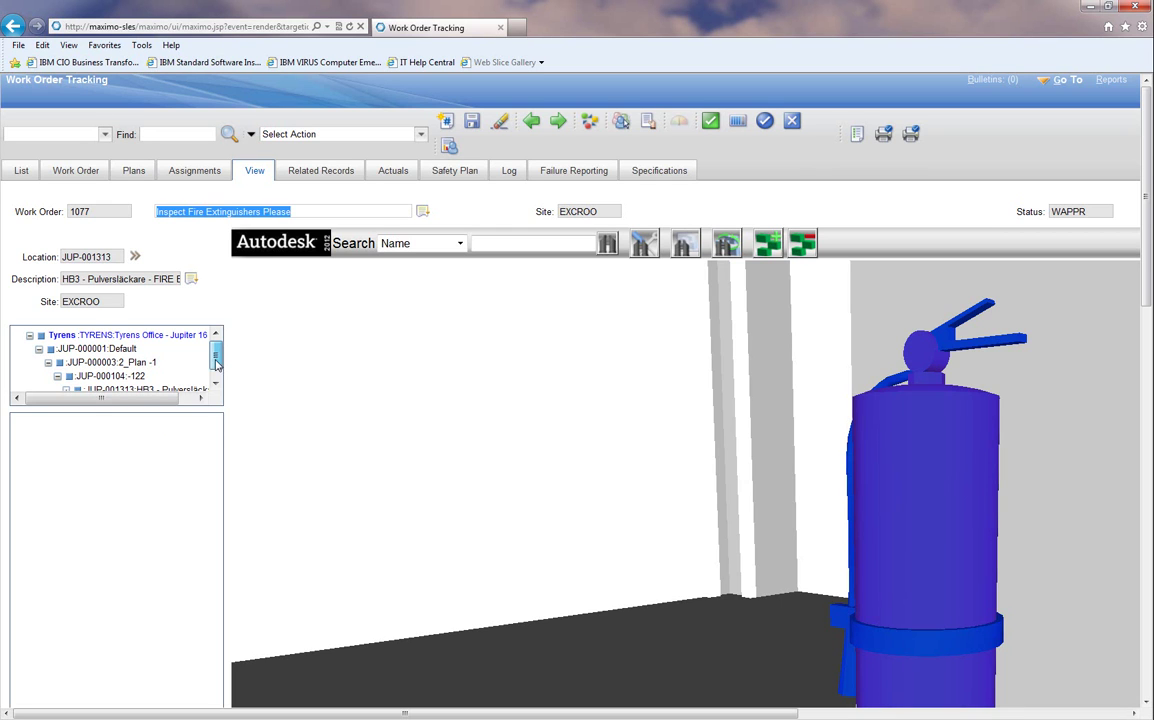
pyautogui.moveTo(215, 362); pyautogui.dragTo(215, 375)
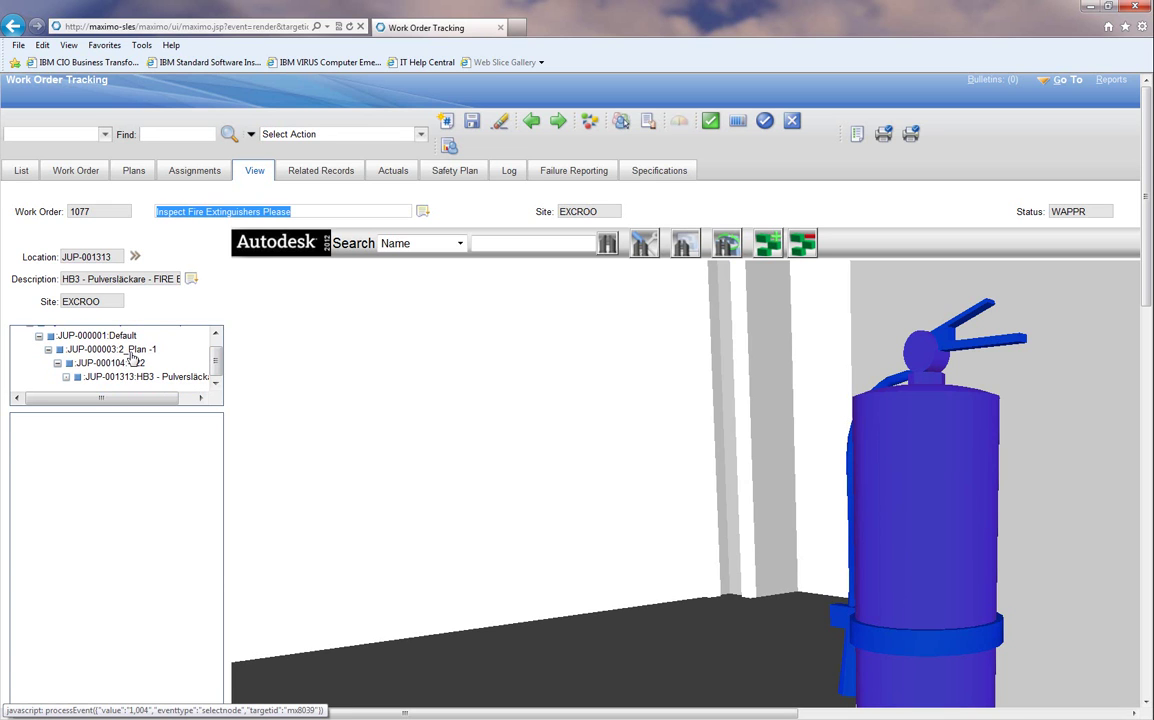
pyautogui.moveTo(215, 358); pyautogui.dragTo(216, 345)
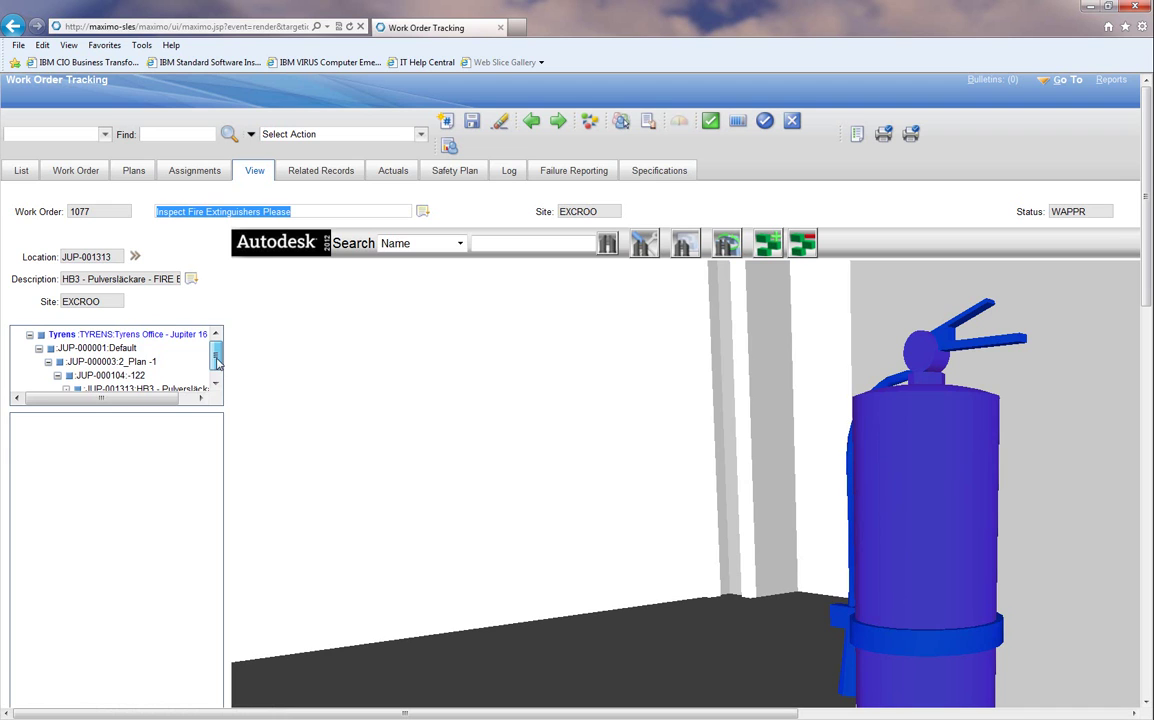